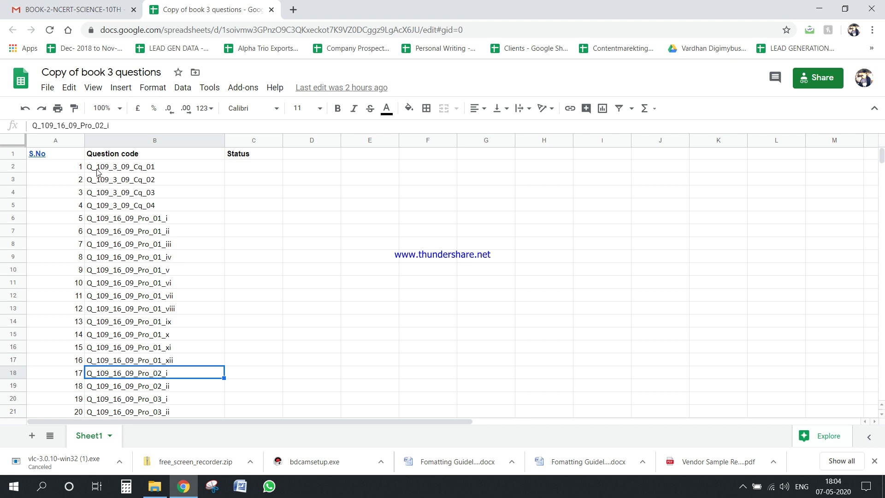
Step: Select the first question code, Q_109_3_09_Cq_01, and look through the list of question codes in the sheet
key(Up)
key(Up)
key(Up)
key(Up)
key(Up)
key(Up)
key(Up)
key(Up)
key(Up)
key(Up)
key(Up)
key(Up)
key(Up)
key(Up)
key(Up)
key(Up)
key(Up)
key(Down)
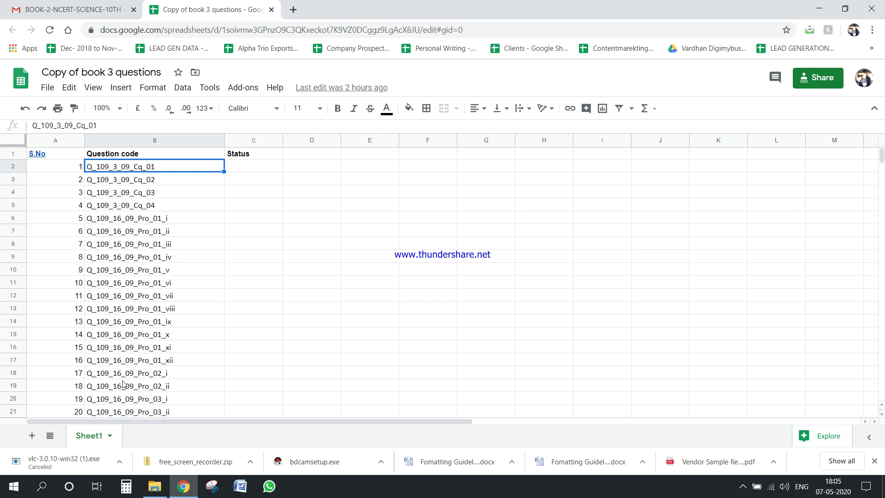
scroll(121, 355, down, 4)
scroll(118, 392, down, 10)
scroll(118, 391, up, 14)
Step: Switch to File Explorer, open the CH 9 folder and look through its page images
click(154, 486)
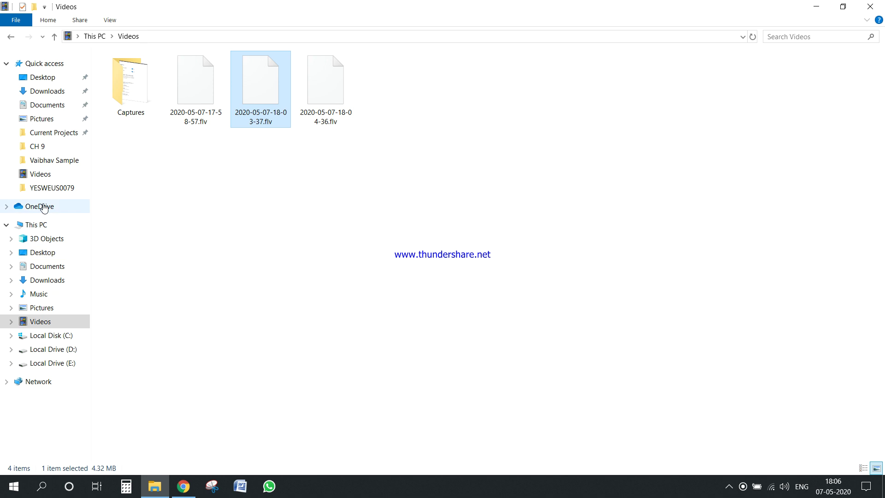
click(38, 147)
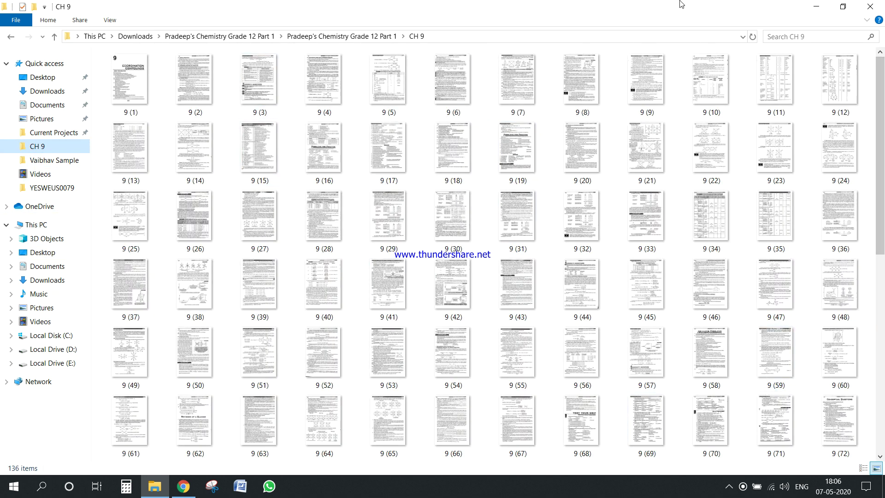
scroll(789, 304, down, 6)
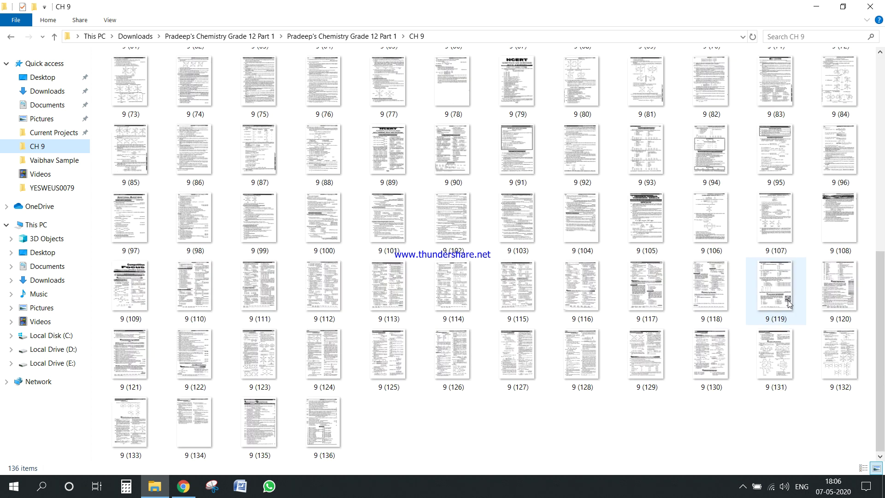
scroll(788, 304, up, 6)
Step: Open page image 9 (3), enlarge its Curiosity Questions section and compare it with the first question code in the sheet
click(183, 491)
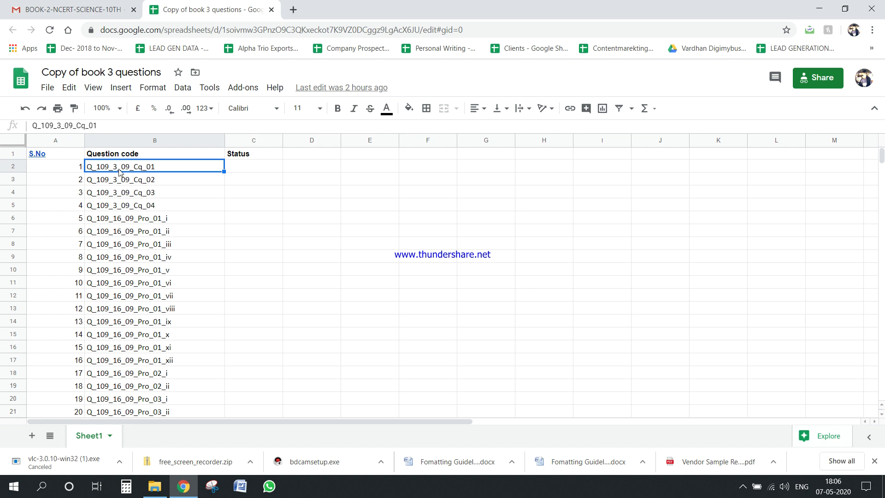
click(148, 454)
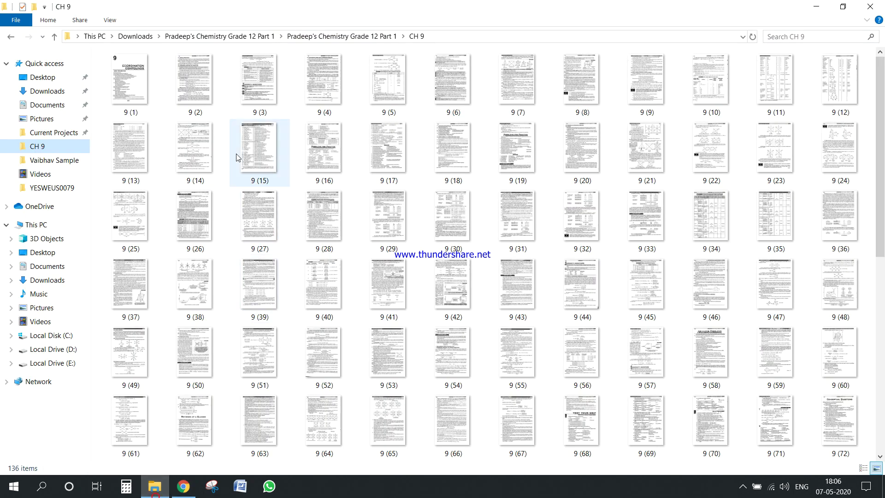
click(248, 92)
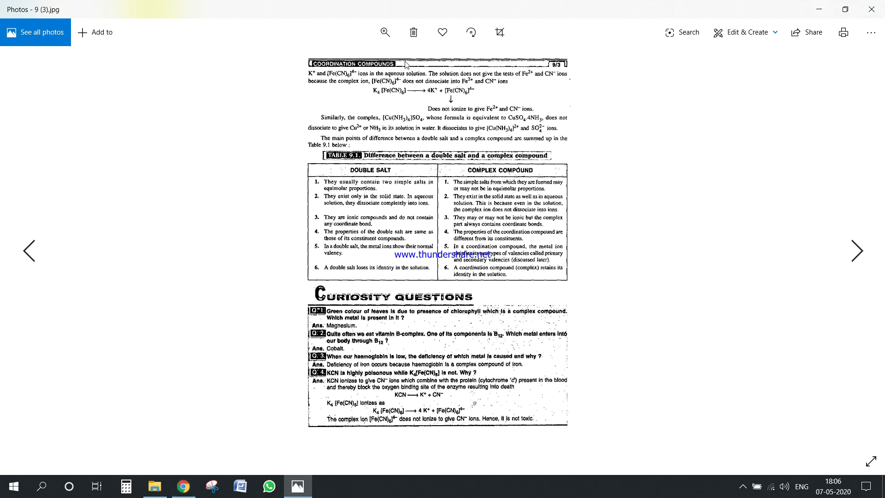
click(386, 33)
click(339, 62)
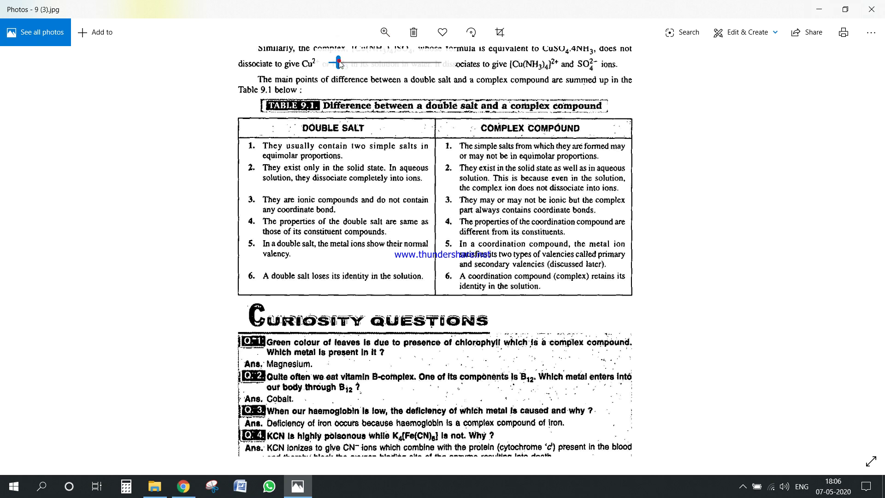
click(183, 486)
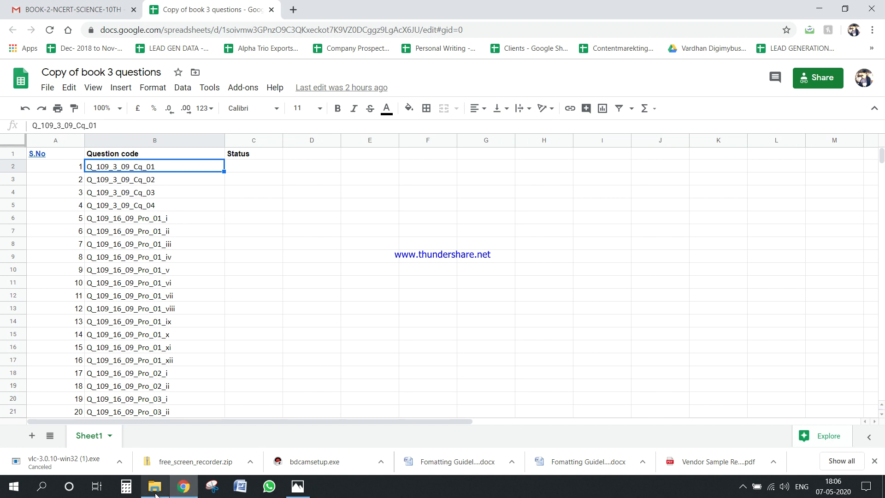
click(289, 492)
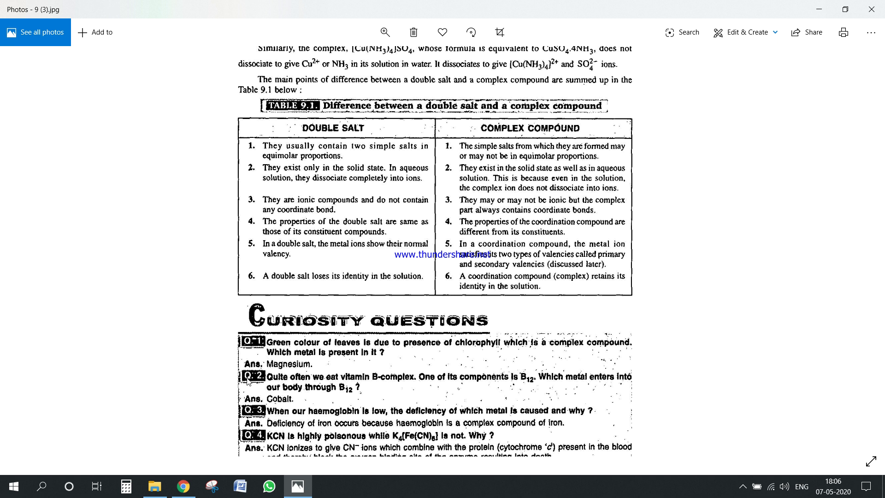
Step: Search Google for "chlorophyll + magnesium" in a new Chrome tab and open the Role of Magnesium in Plant Culture result
click(183, 486)
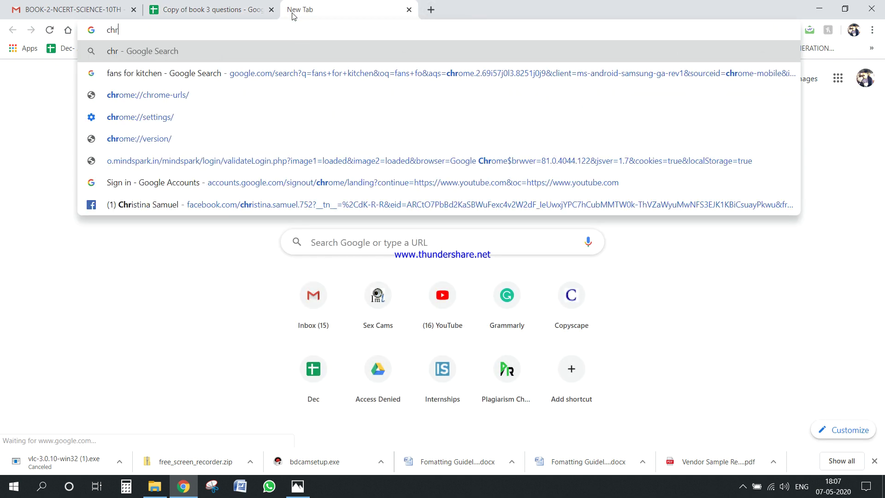
key(BackSpace)
text(lorophyll + magnesium)
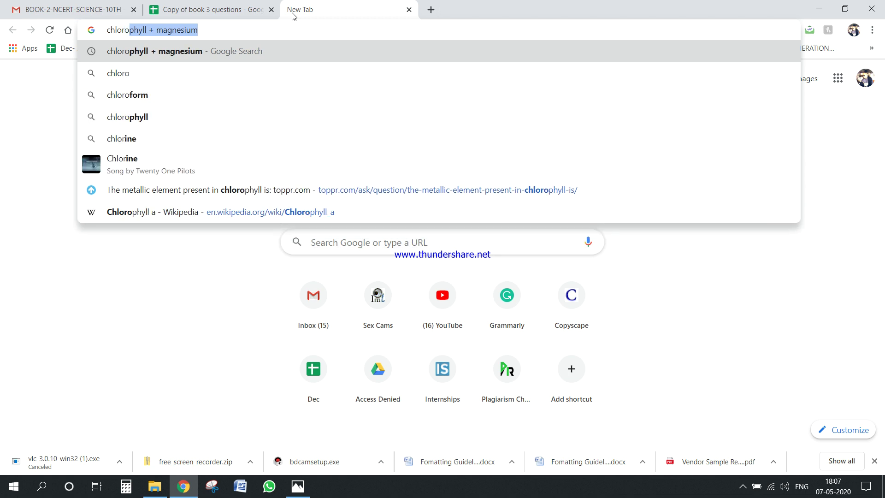
key(Down)
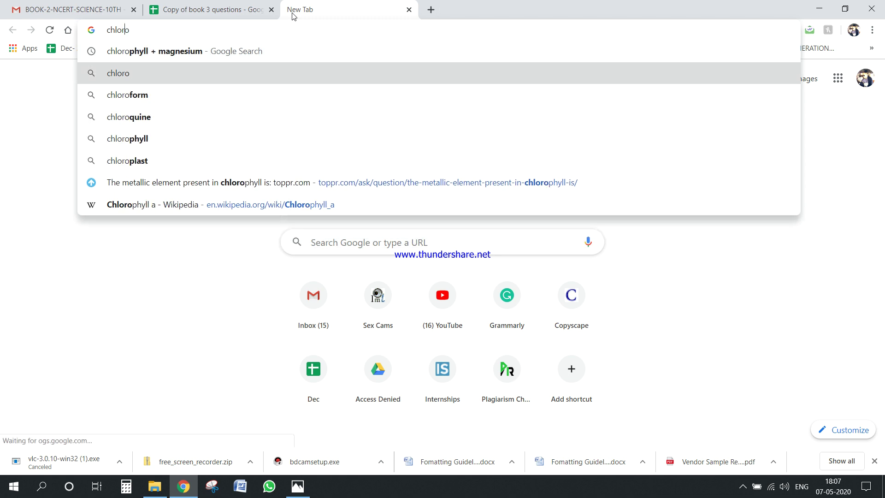
key(Up)
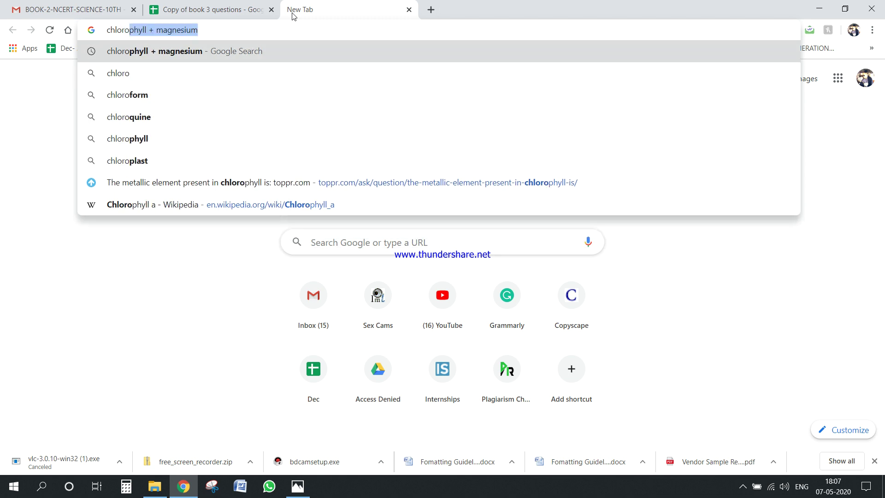
key(Return)
scroll(93, 278, down, 1)
click(222, 301)
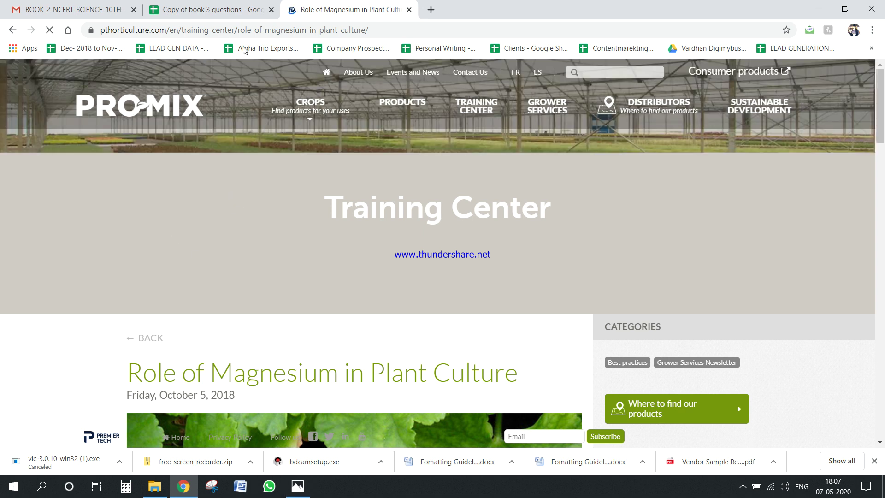
Step: Return to the question sheet and select the code Q_109_16_09_Pro_02_i
click(230, 11)
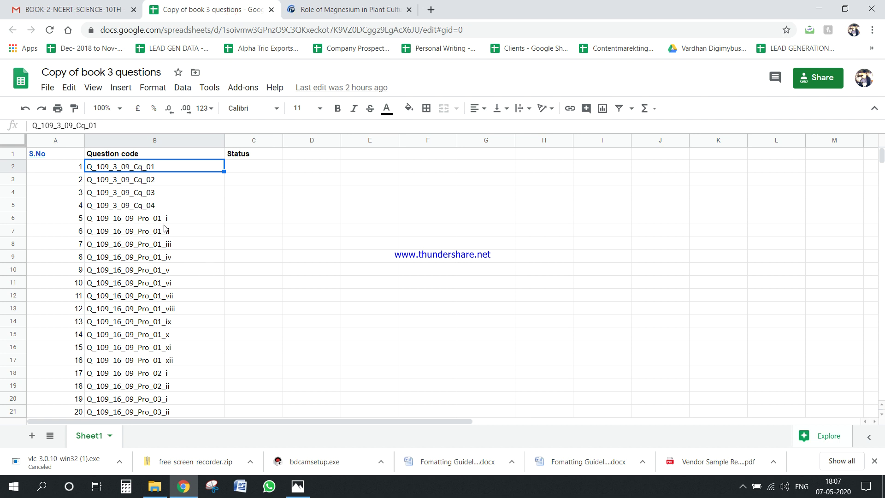
scroll(140, 259, down, 3)
scroll(140, 259, down, 1)
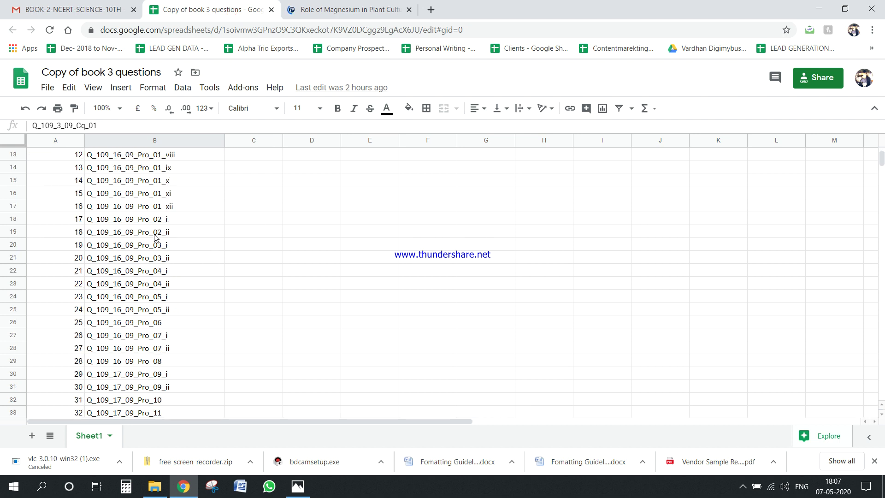
click(152, 223)
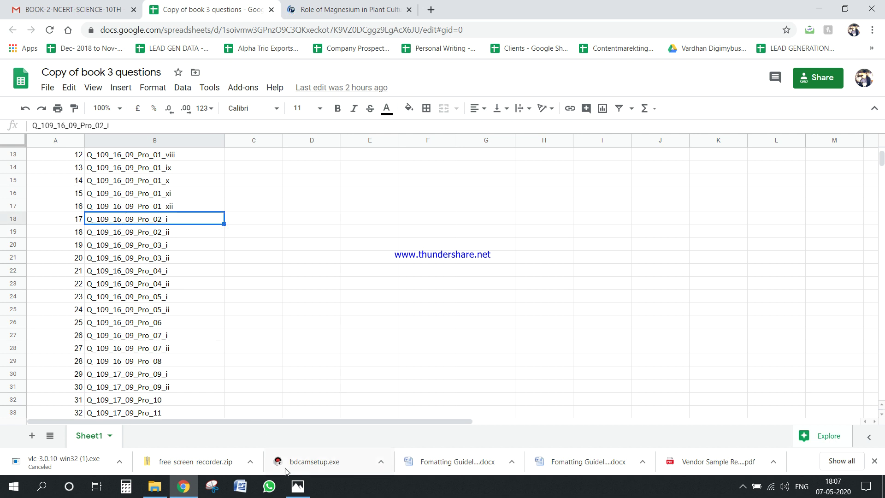
Step: Close page image 9 (3) and open page image 9 (16) from the CH 9 folder
click(297, 486)
key(alt+F4)
click(155, 485)
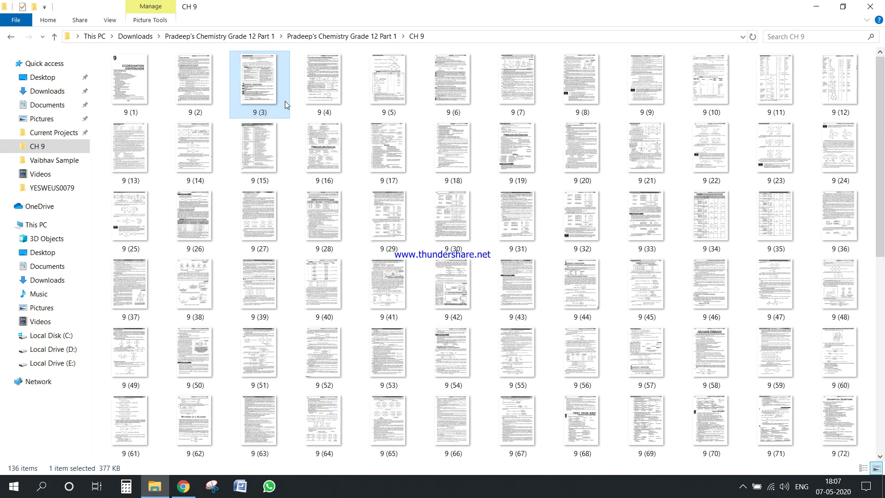
double_click(307, 162)
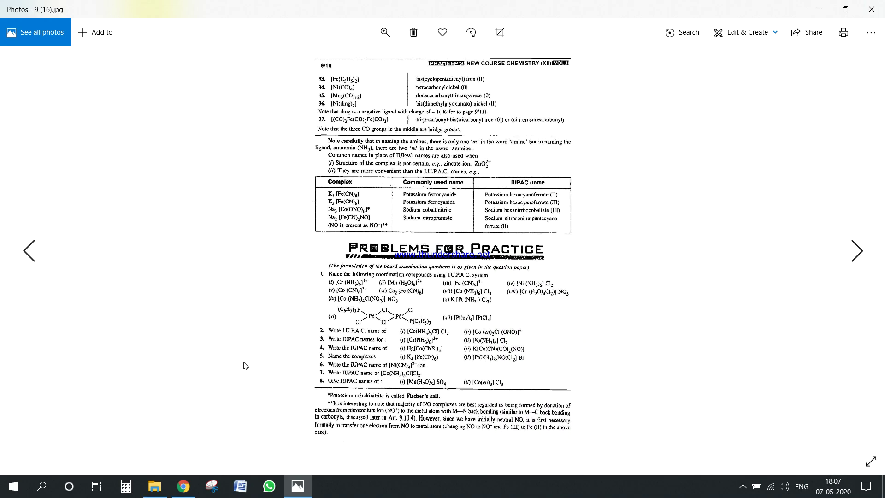
Step: Check the selected question code in the sheet against page image 9 (16)
key(alt+Tab)
key(alt+Tab)
key(Tab)
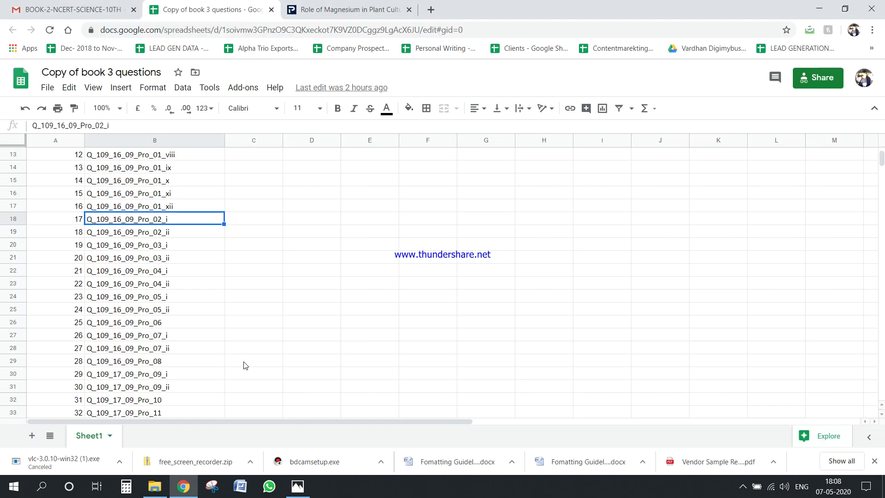
key(alt+Tab)
key(Return)
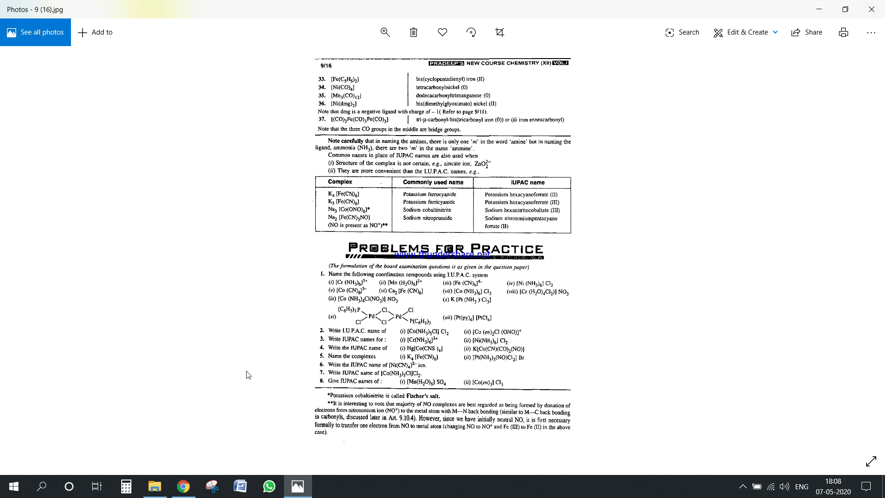
Step: Enlarge the Problems for Practice section of page 9/16 and compare its question 2 (i) with the selected code in the sheet
click(382, 32)
drag(356, 63, 328, 62)
scroll(207, 465, down, 2)
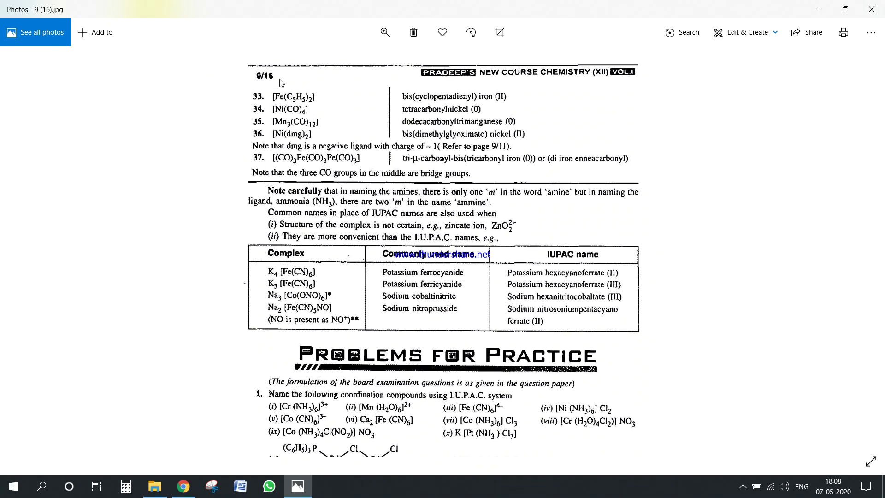
drag(224, 295, 208, 72)
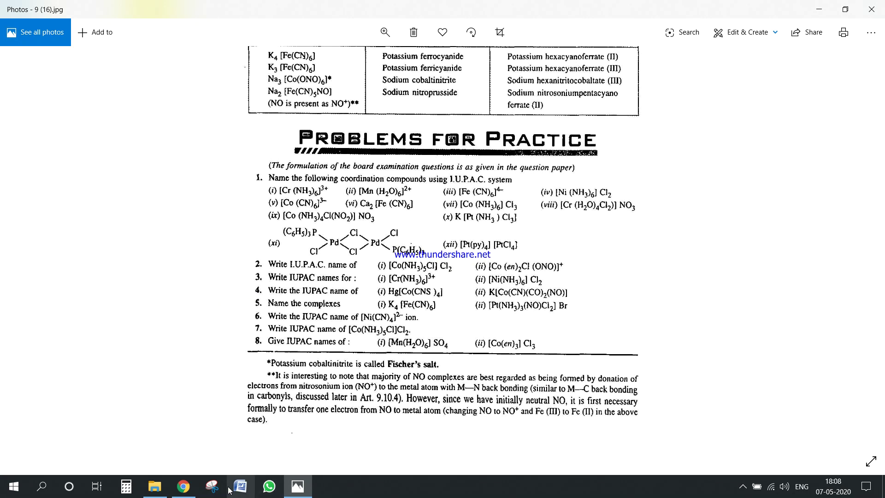
mouse_move(197, 494)
key(alt+Tab)
key(Tab)
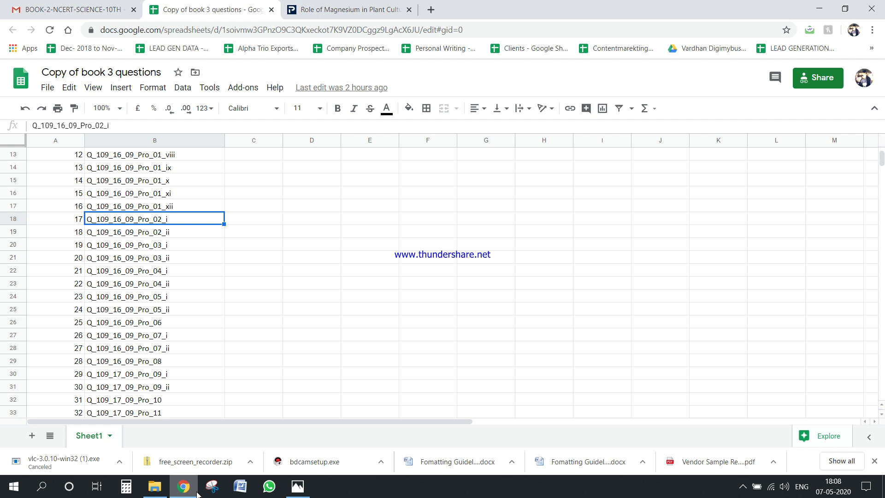
key(alt+Tab)
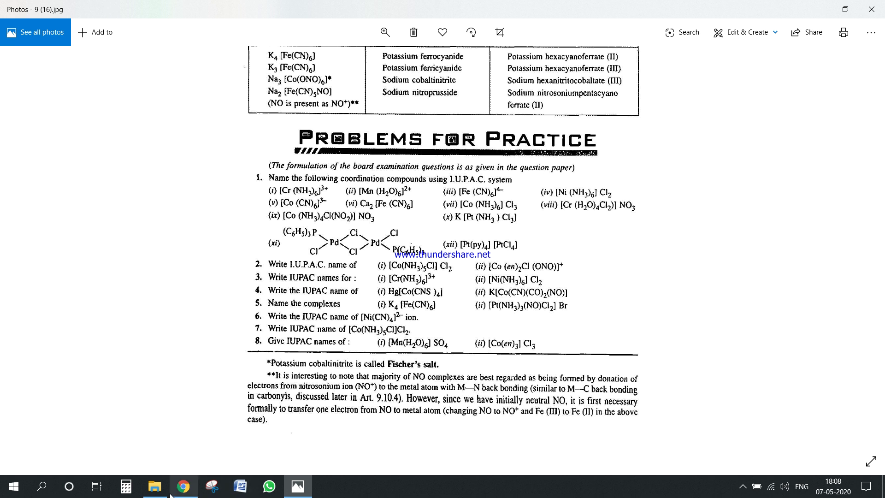
Step: Switch to the browser and start the search query "iupac name of" in a new tab
click(193, 396)
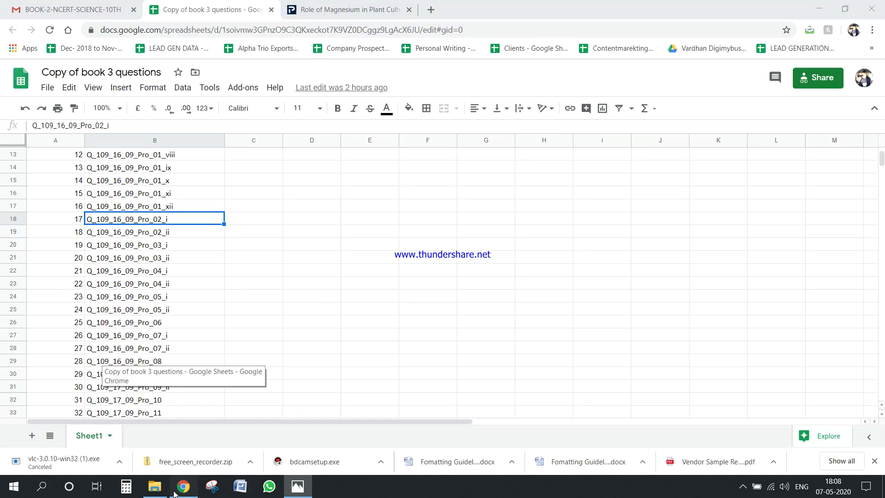
click(431, 10)
text(u)
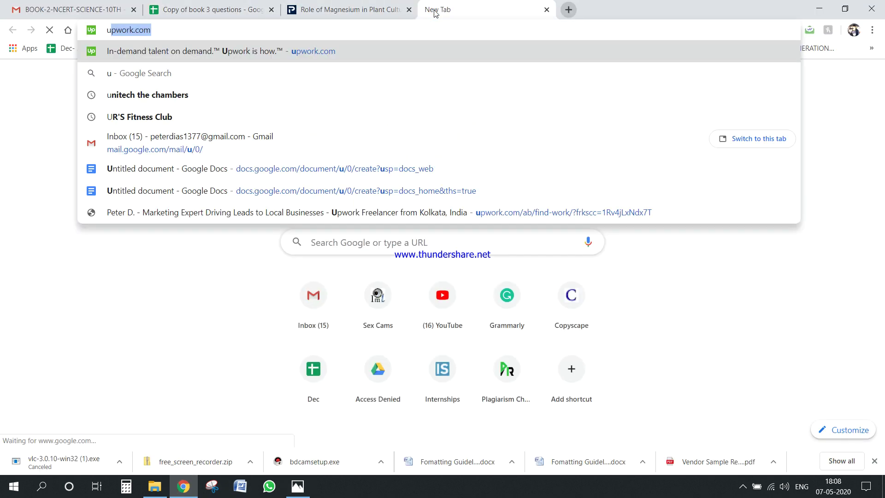
key(BackSpace)
key(BackSpace)
text(iupac )
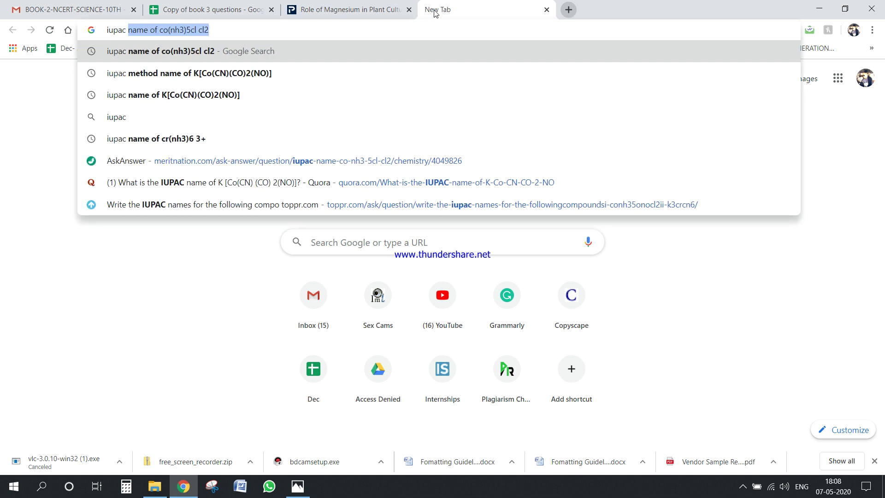
text(name )
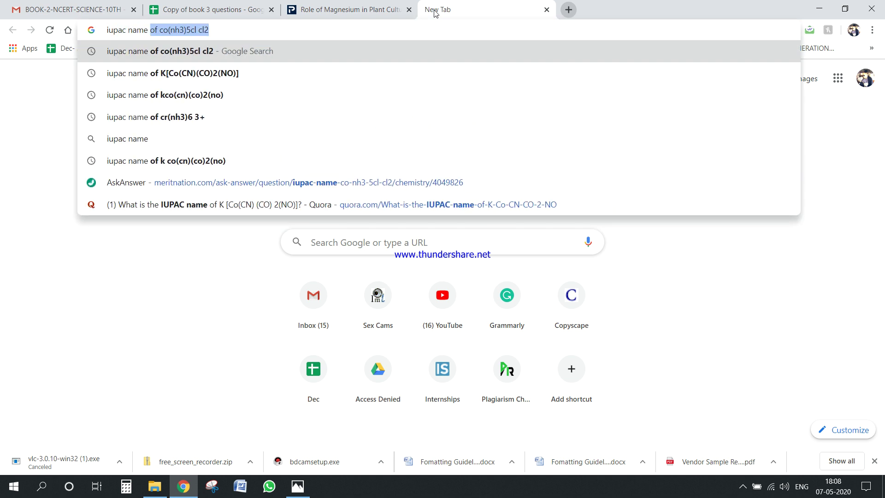
text(off)
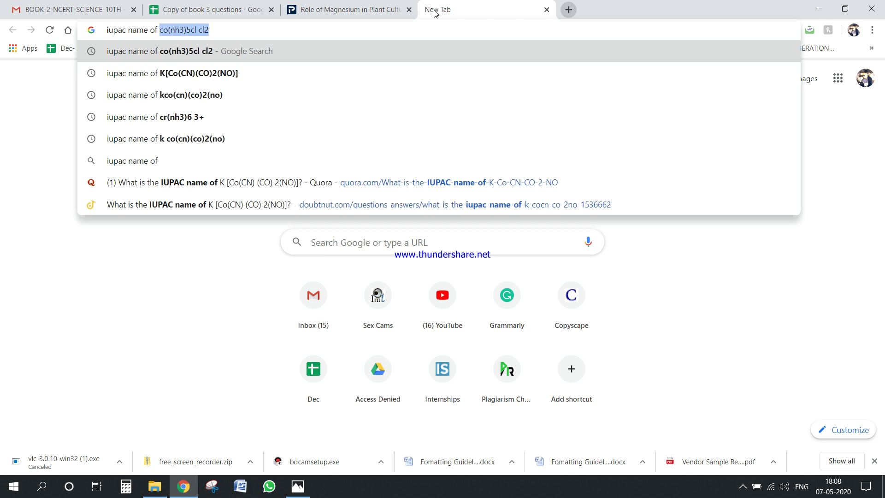
Step: Complete the query with co(nh3)5cl cl2, check it against question 2 (i) on page image 9 (16), and run the Google search
key(alt+Tab)
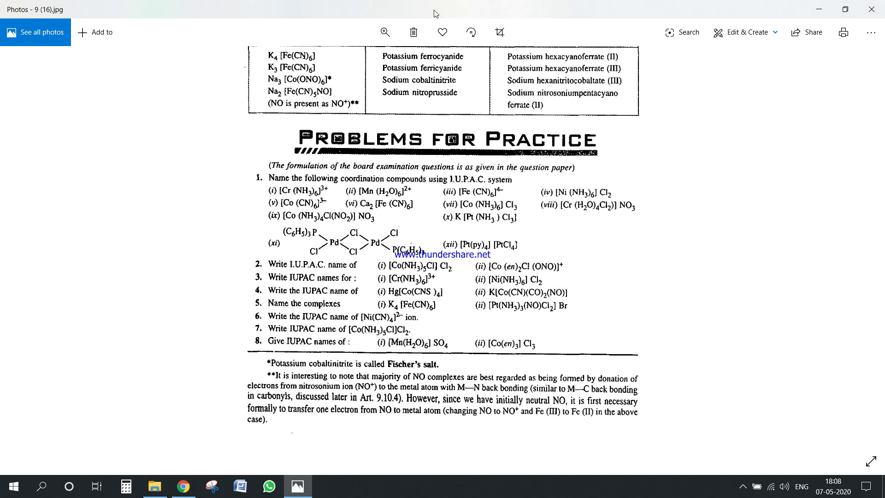
key(alt+Tab)
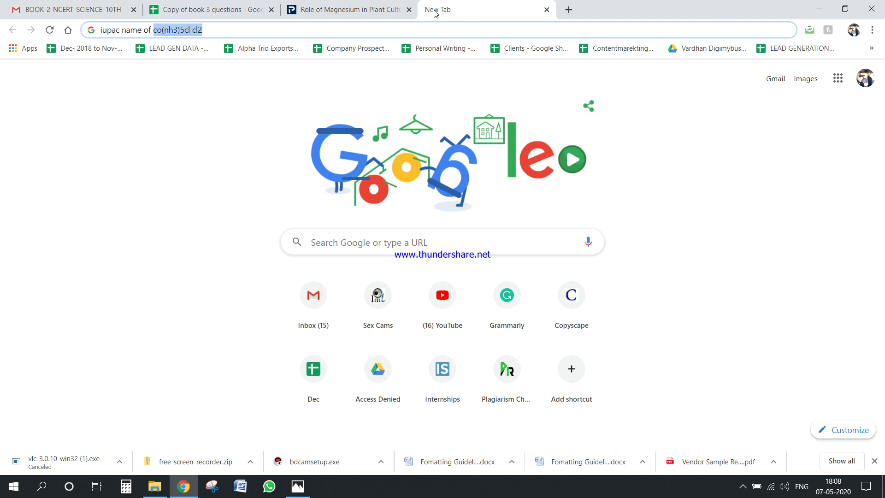
text(co)
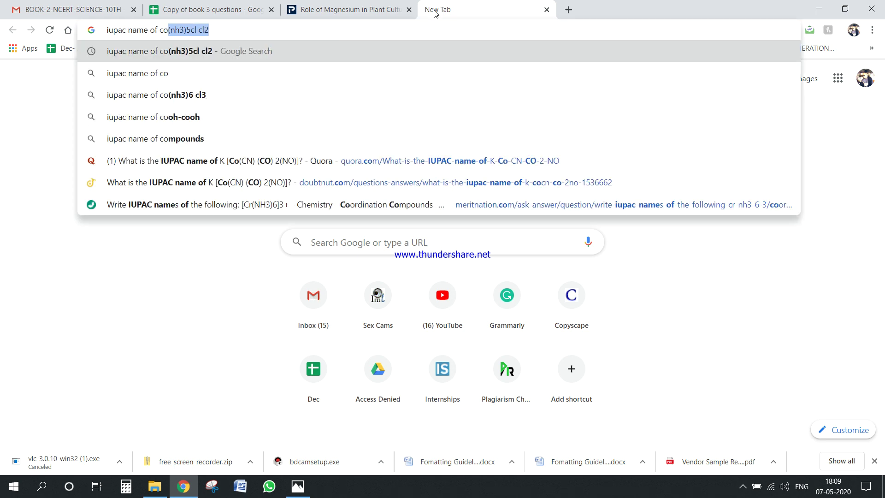
key(Right)
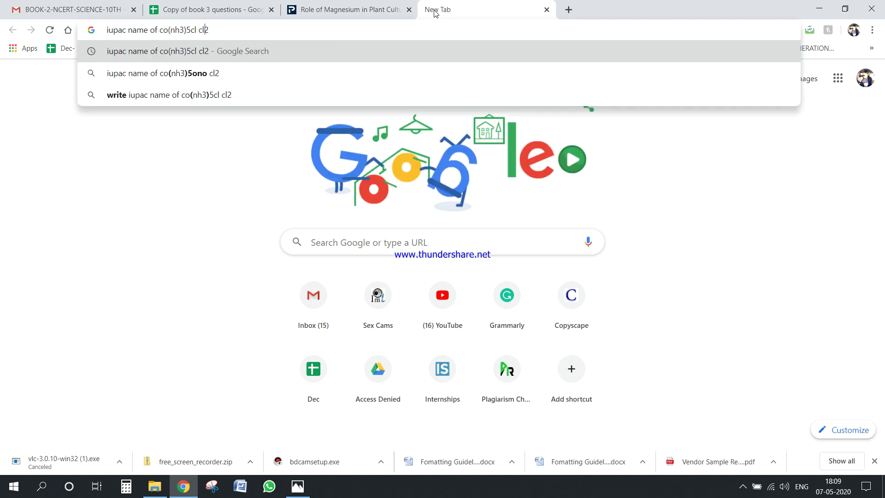
key(alt+Tab)
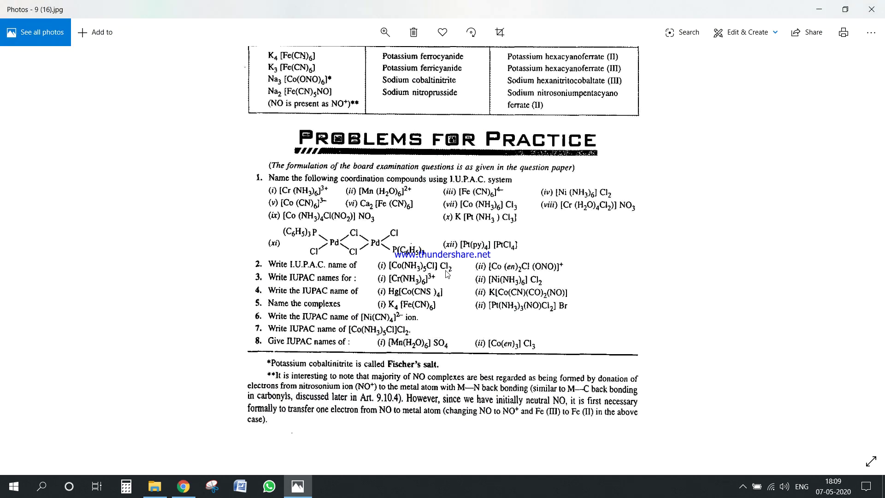
key(alt+Tab)
key(Return)
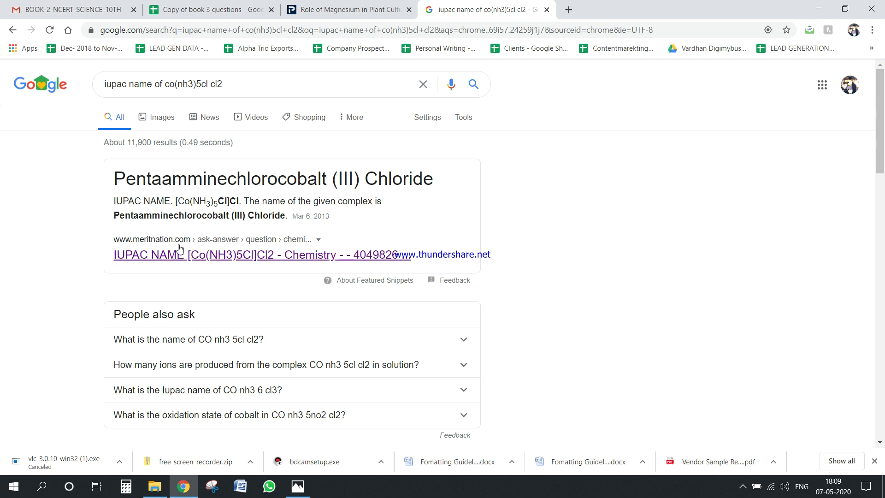
Step: Open the Meritnation result in a separate tab and read the question, expert answer and replies
middle_click(269, 253)
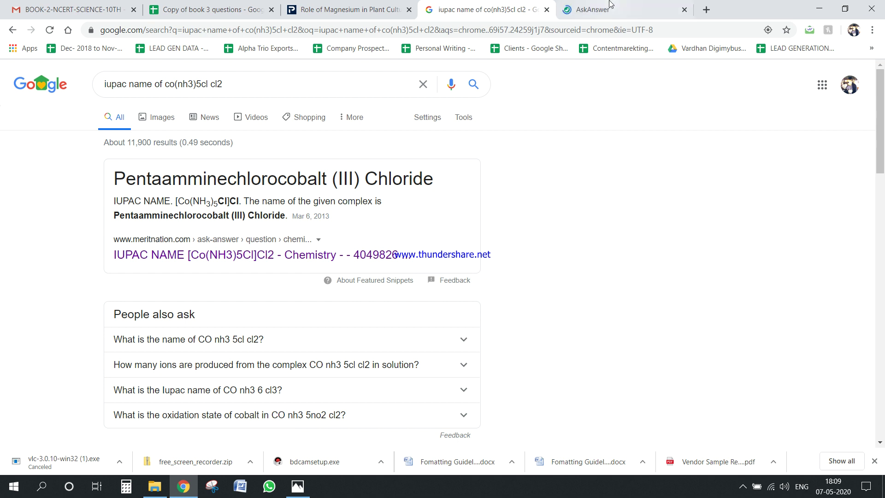
click(608, 8)
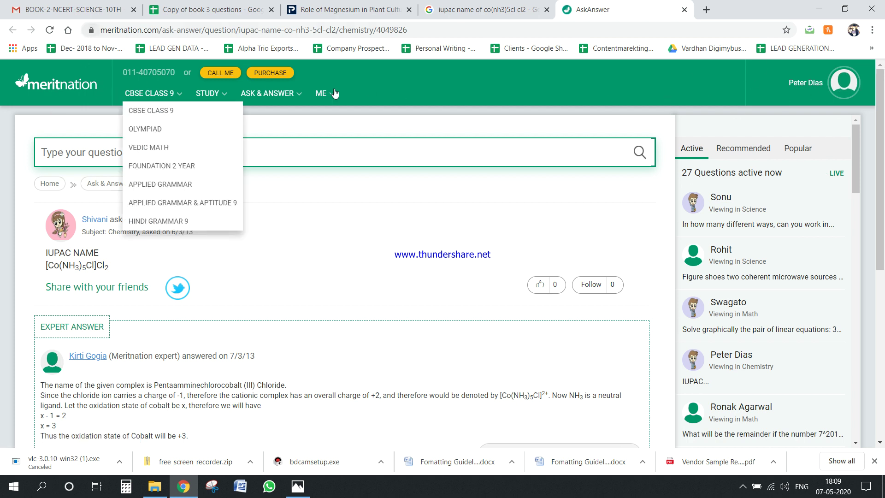
mouse_move(152, 93)
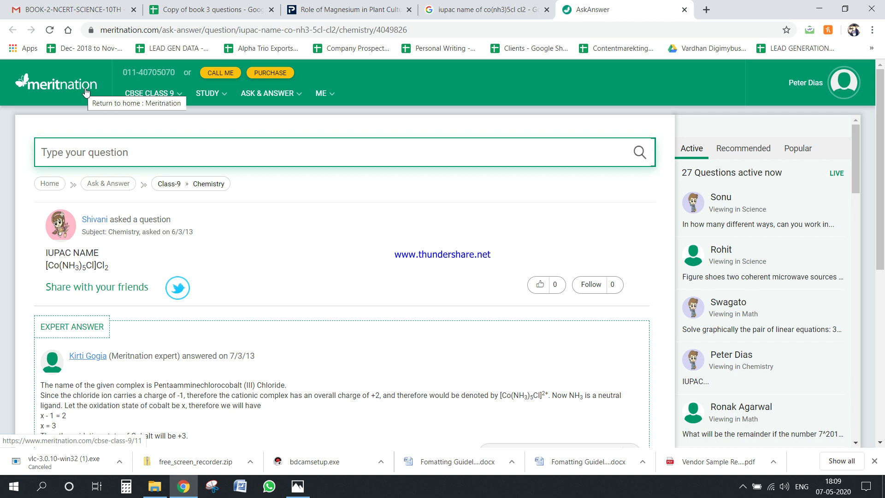
scroll(74, 279, down, 3)
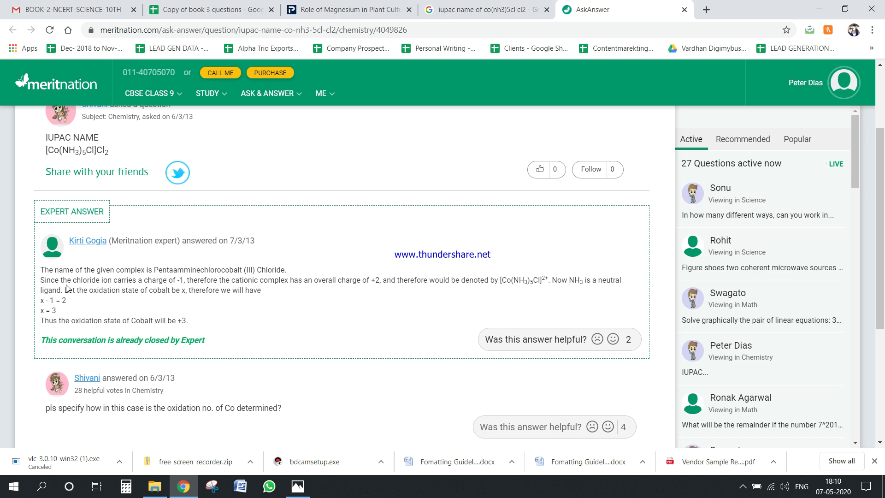
scroll(138, 277, down, 4)
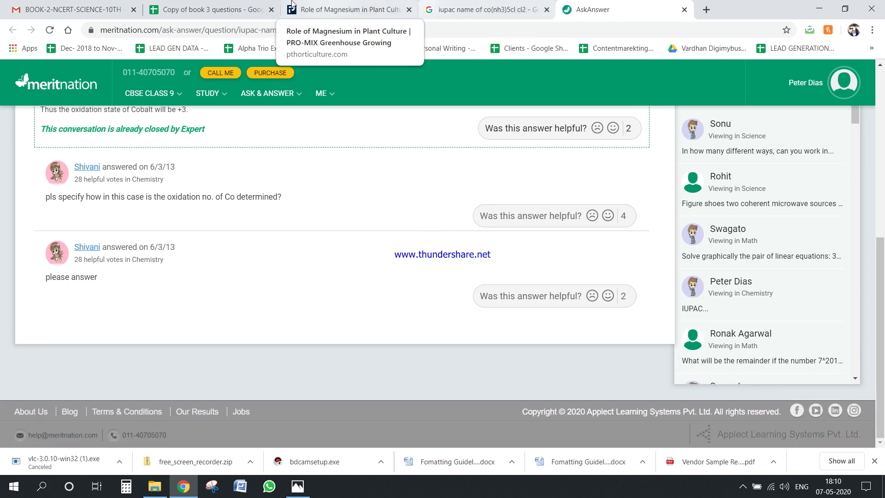
Step: Return to the question sheet and select the code Q_109_58_09_Ap_p1
click(245, 5)
scroll(187, 272, down, 8)
scroll(187, 272, down, 10)
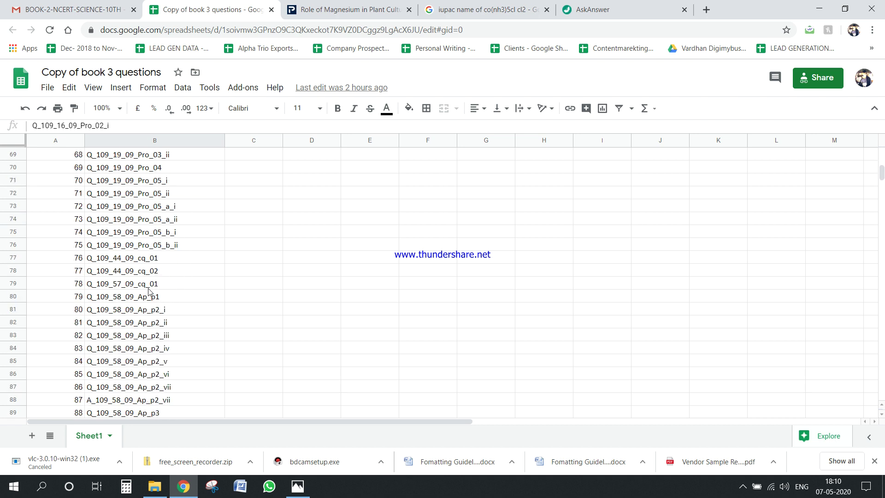
click(94, 300)
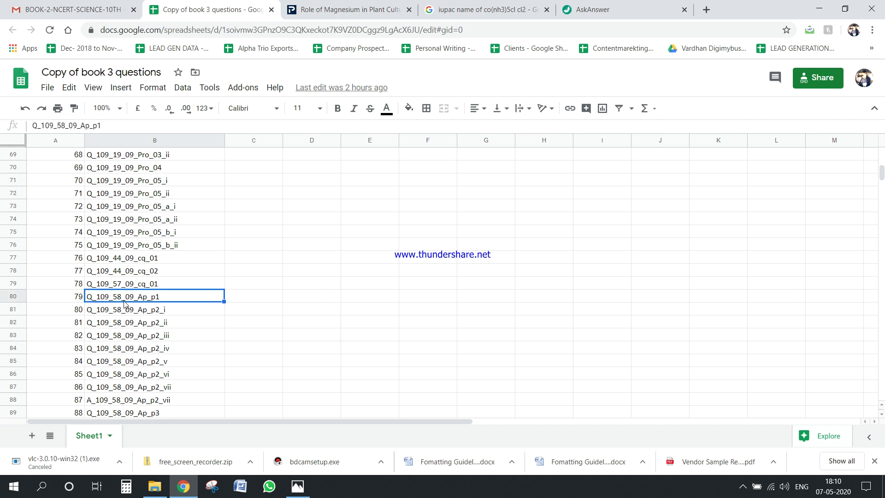
Step: Close page image 9 (16) and open page image 9 (58) from the CH 9 folder
click(298, 486)
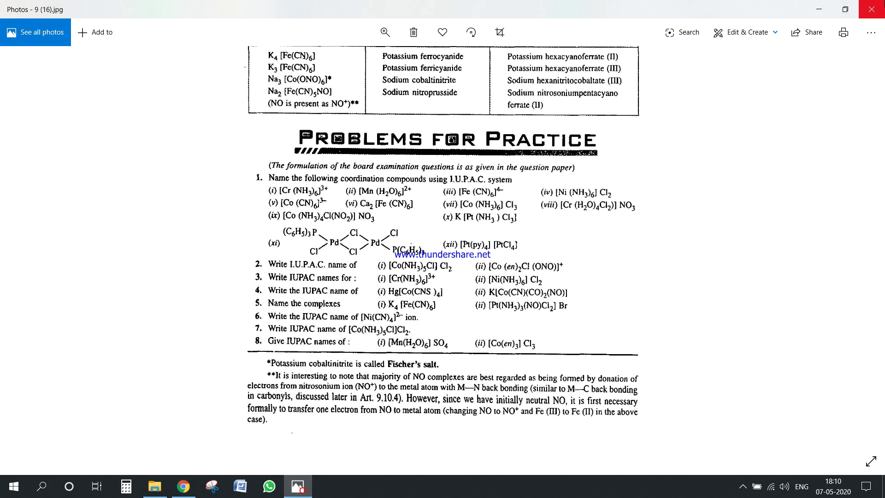
click(872, 9)
click(155, 485)
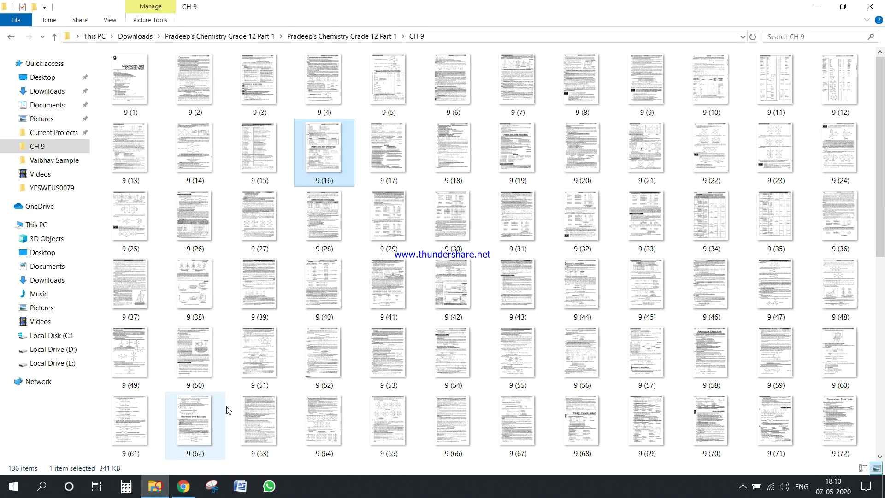
double_click(701, 365)
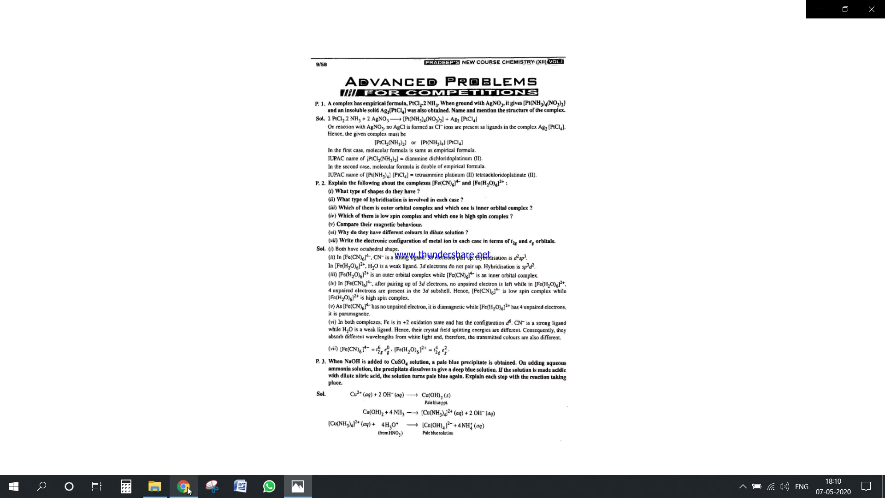
Step: Enlarge page 9/58 and compare its Advanced Problems question P. 1 with the selected code in the sheet
mouse_move(187, 491)
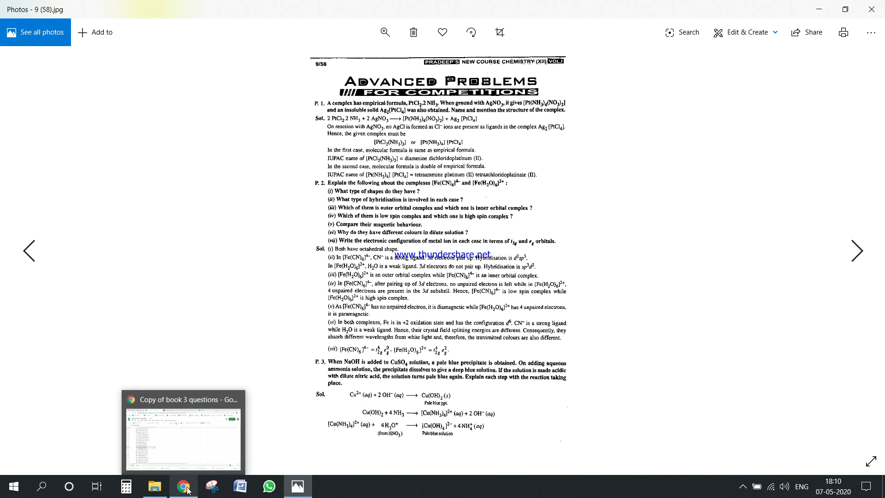
click(385, 32)
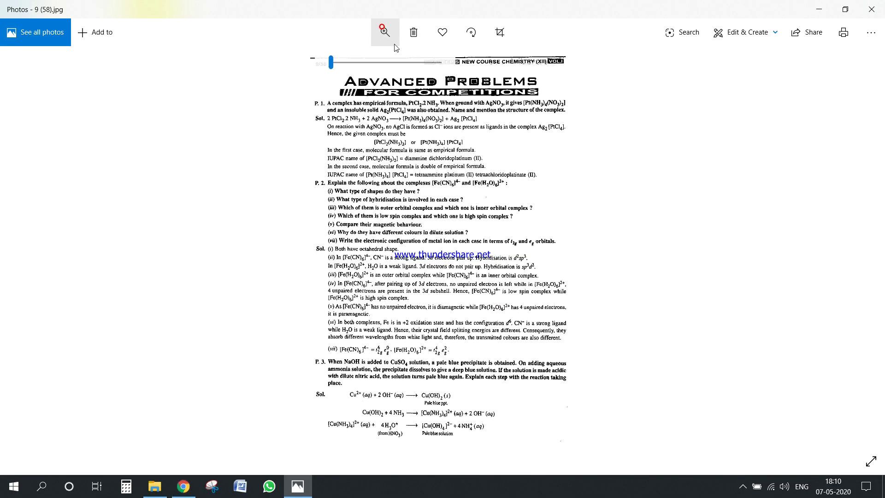
click(335, 62)
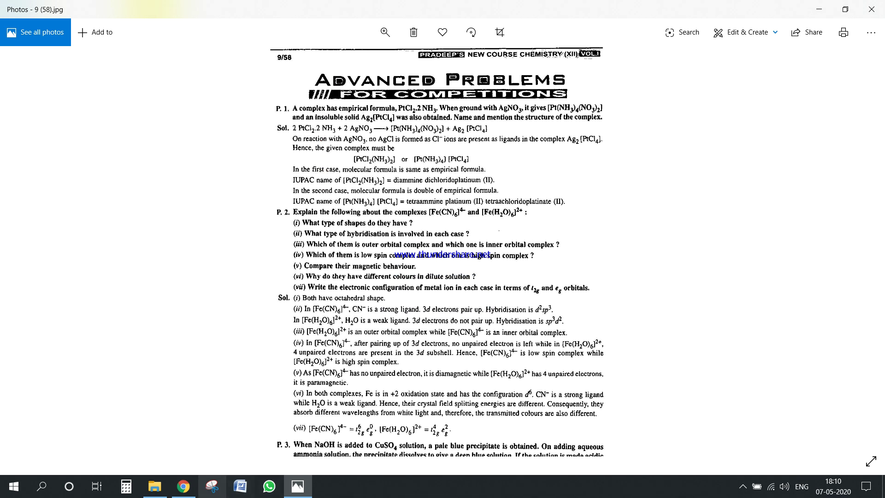
click(184, 487)
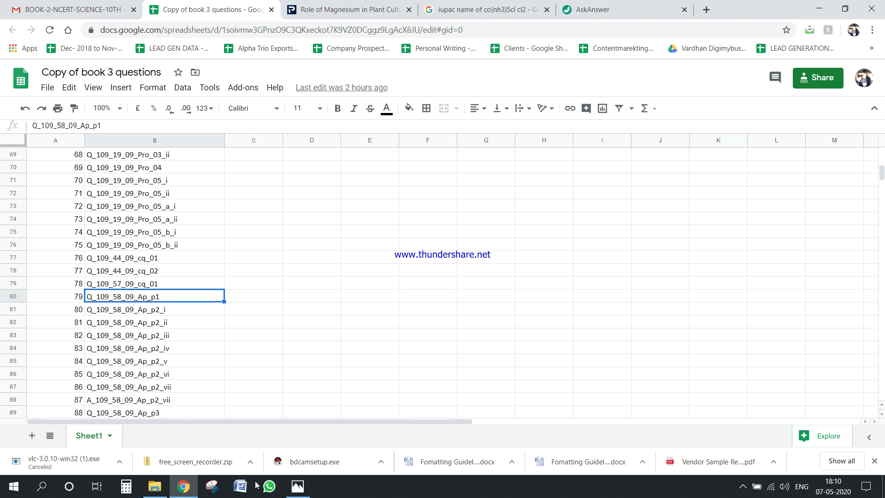
key(alt+Tab)
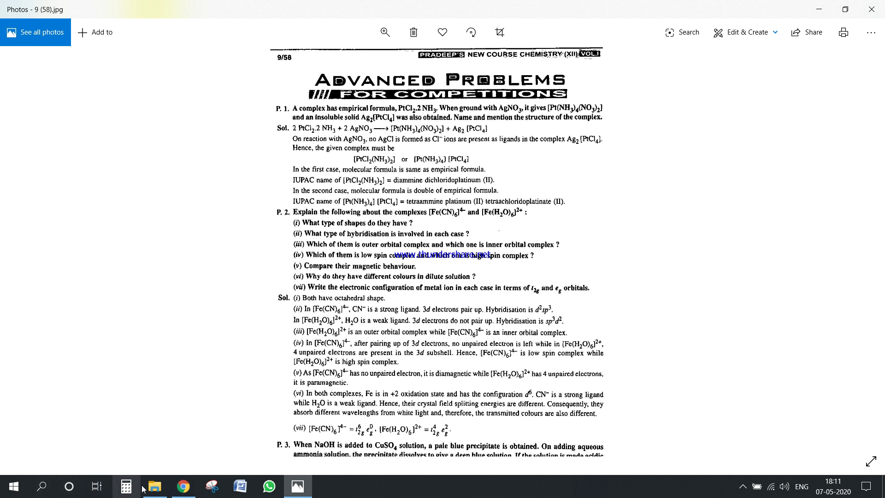
Step: Return to the question sheet and look through the list of question codes from its beginning
click(189, 482)
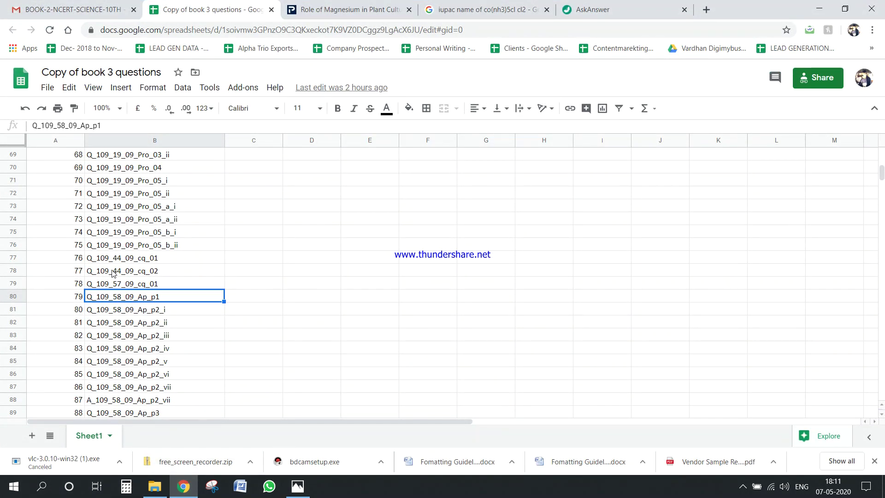
scroll(113, 273, down, 3)
scroll(113, 273, up, 20)
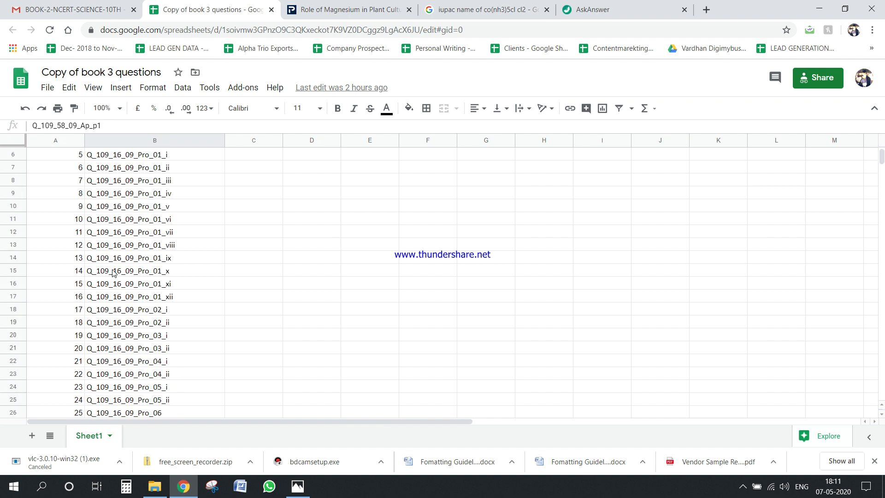
scroll(113, 273, up, 2)
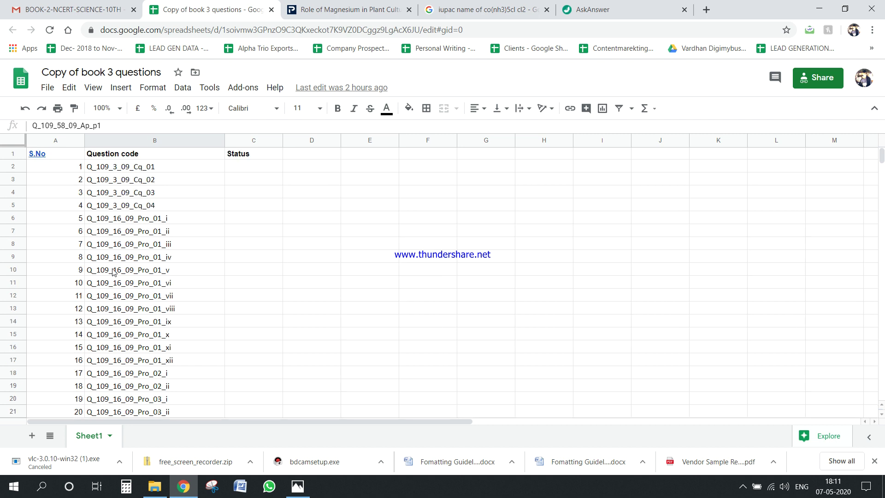
scroll(112, 273, down, 7)
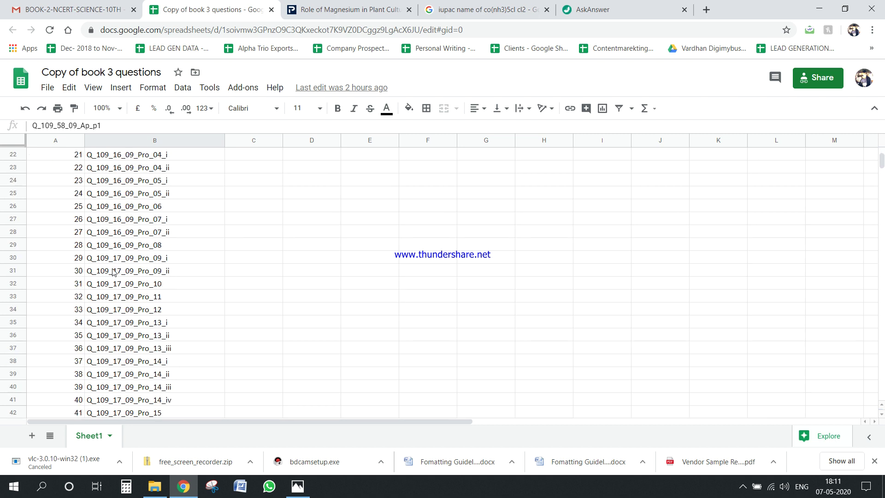
scroll(113, 273, down, 6)
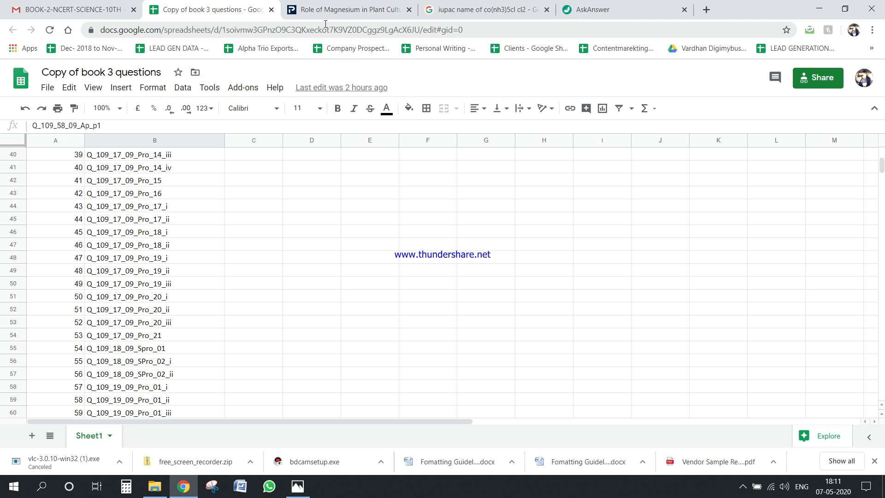
Step: Go back to the Meritnation answer page, highlight the site part of its web address, and review the expert answer
click(599, 9)
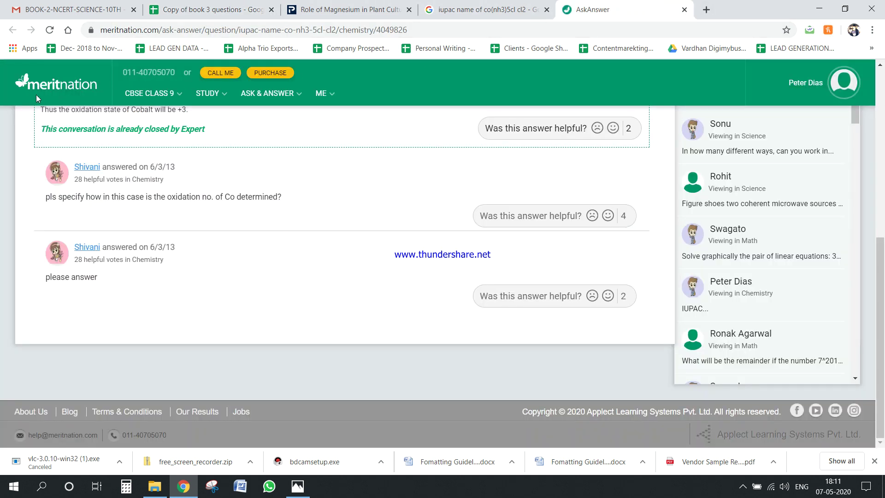
drag(159, 31, 101, 30)
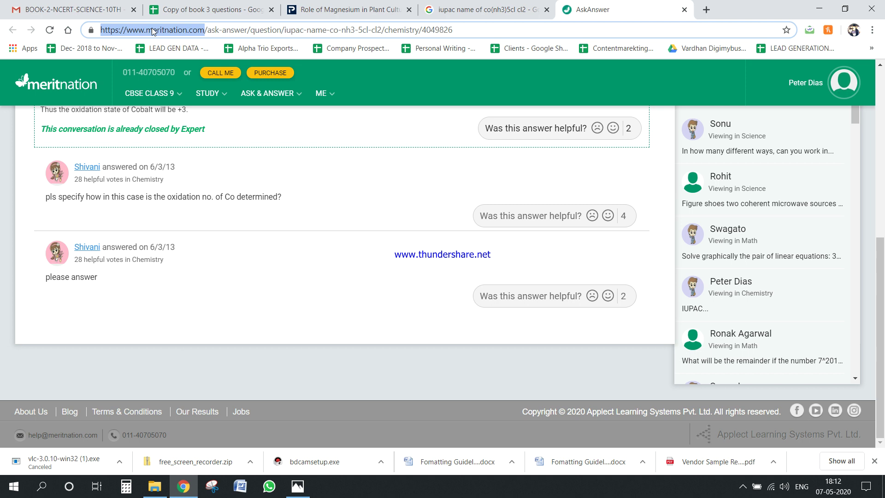
scroll(277, 280, up, 4)
scroll(277, 280, up, 2)
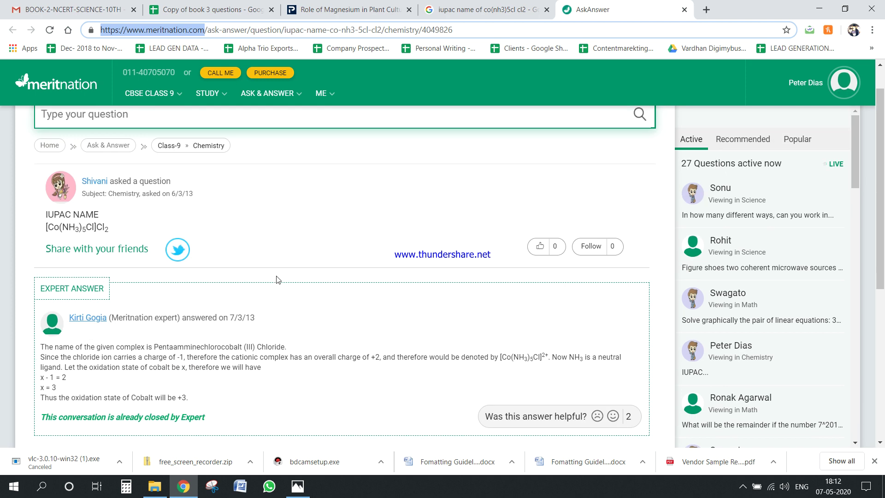